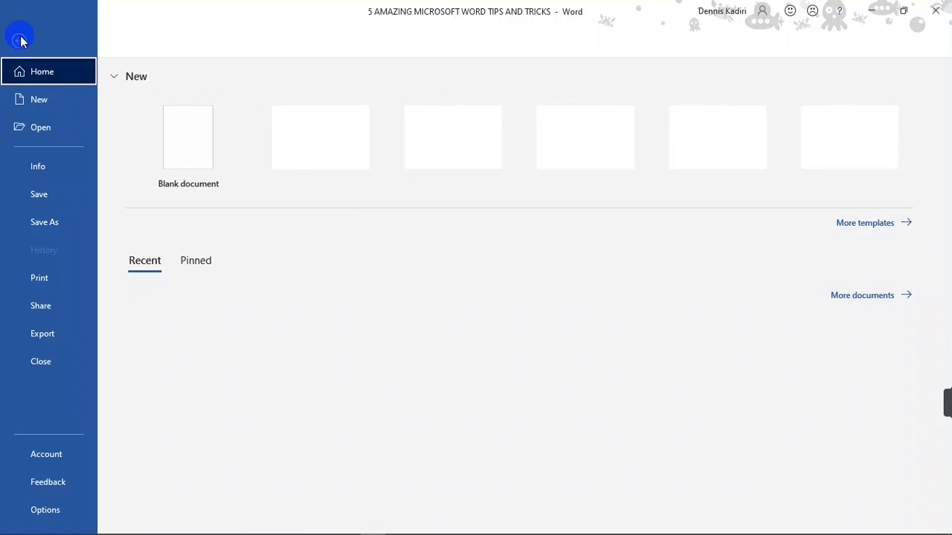
- Open the UNIBEN PDF from the Desktop folder and accept its conversion to an editable Word document
{"action": "left_click", "coordinate": [45, 128]}
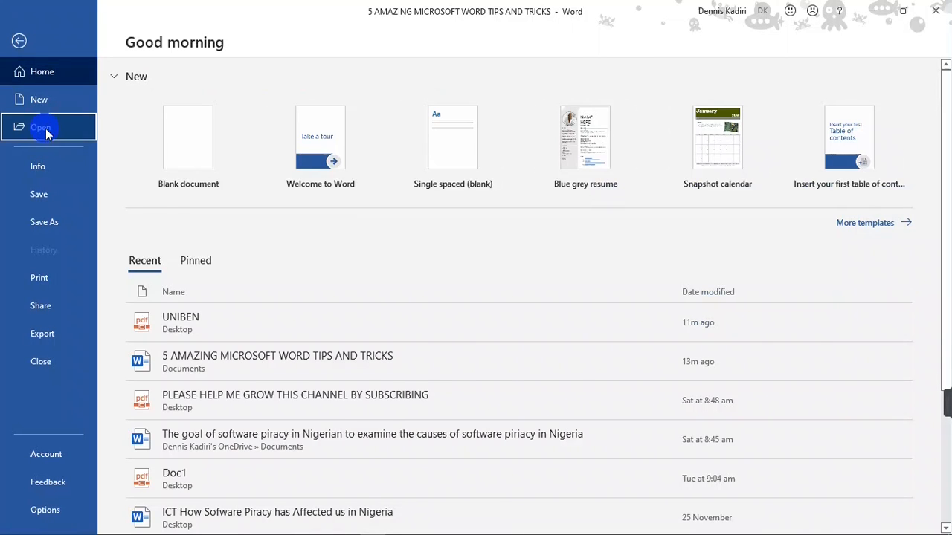
{"action": "left_click", "coordinate": [153, 277]}
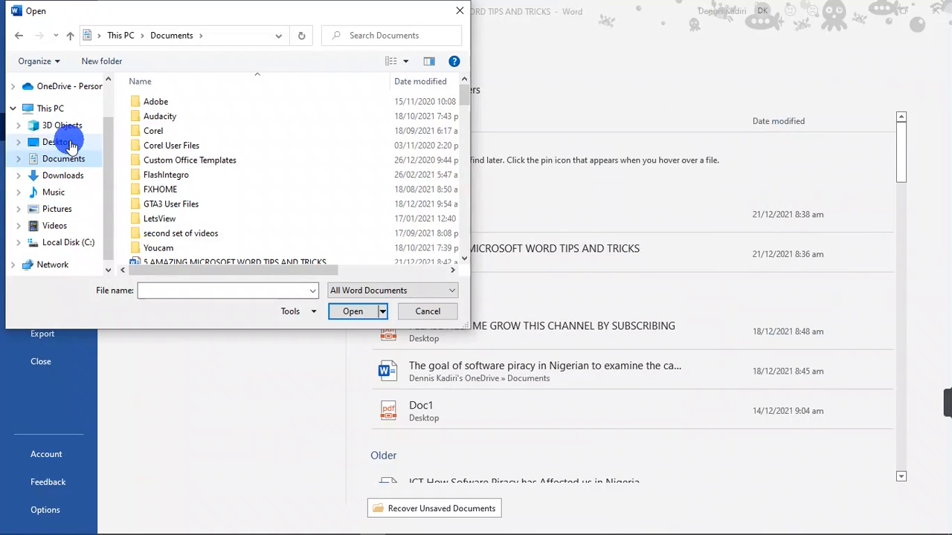
{"action": "left_click", "coordinate": [58, 142]}
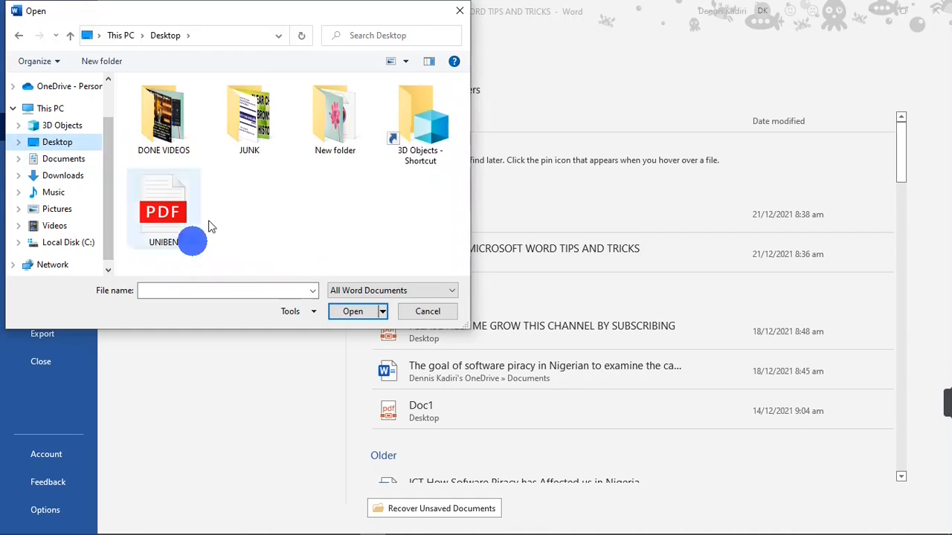
{"action": "left_click", "coordinate": [165, 199]}
{"action": "left_click", "coordinate": [353, 313]}
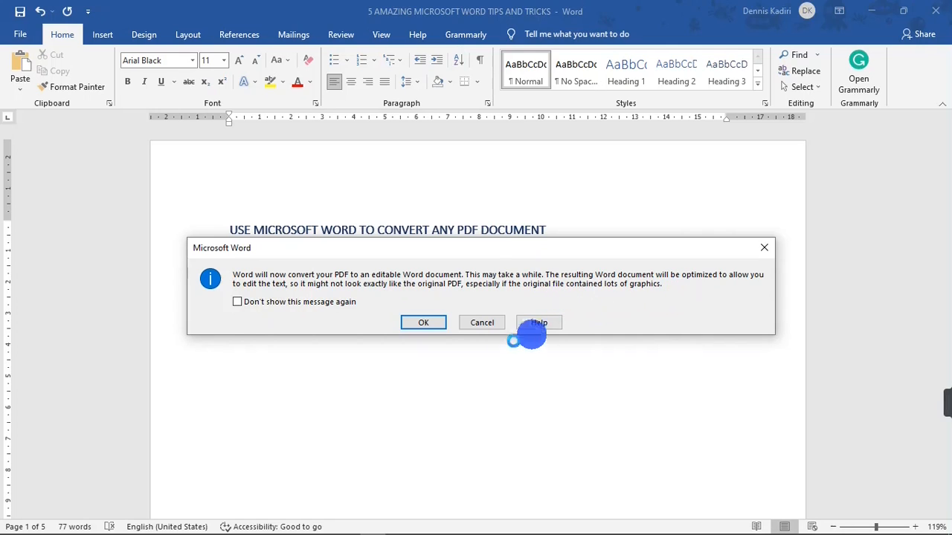
{"action": "left_click", "coordinate": [421, 323]}
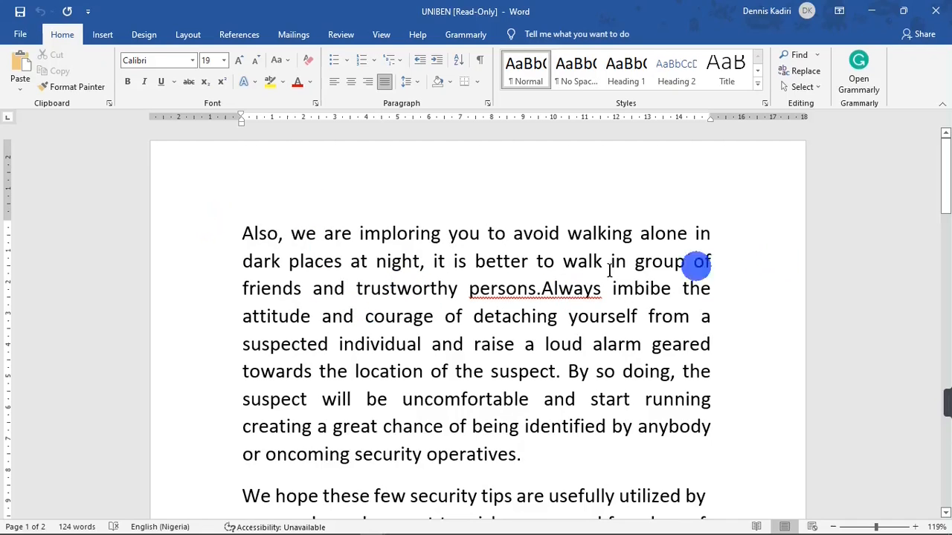
- Replace the word "imploring" in the first sentence of the converted document with a person's first name in capitals
{"action": "left_click_drag", "start_coordinate": [943, 180], "coordinate": [935, 281]}
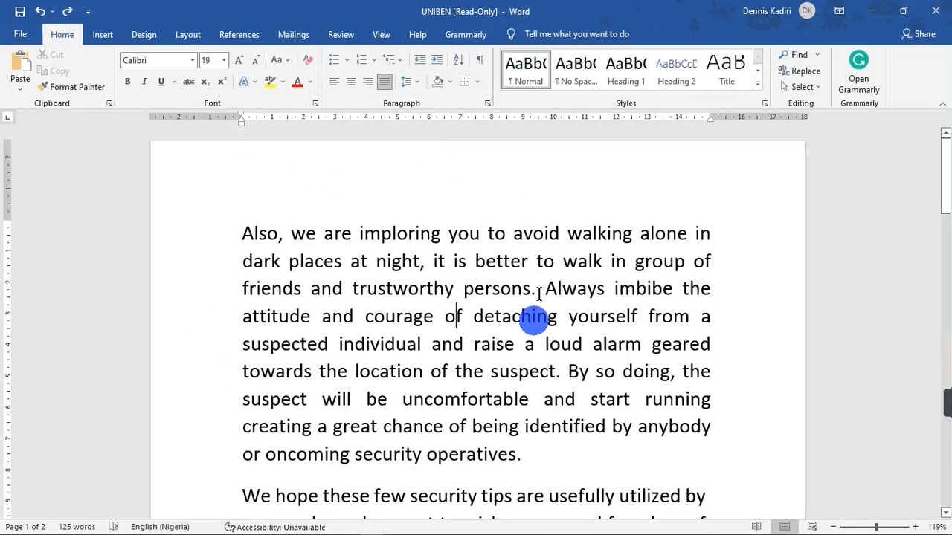
{"action": "left_click_drag", "start_coordinate": [361, 234], "coordinate": [442, 237]}
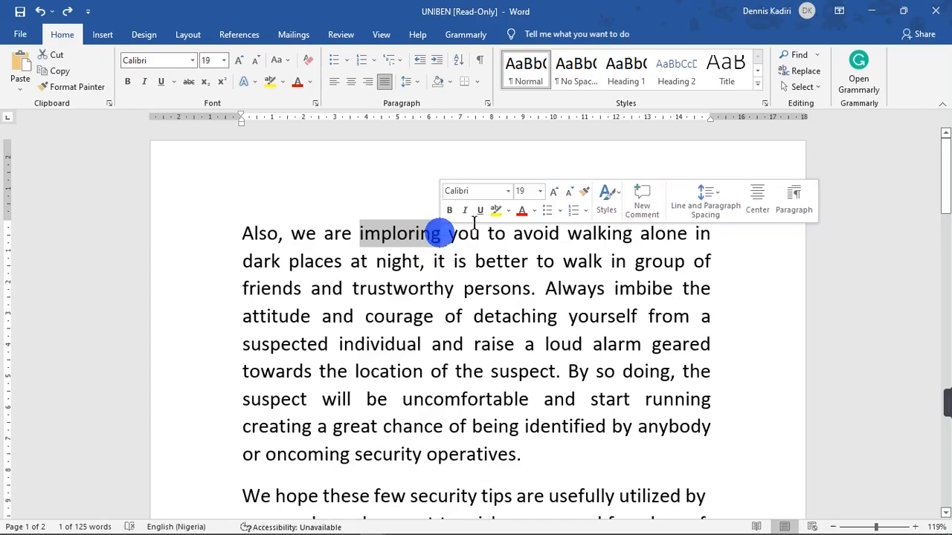
{"action": "type", "text": "DEIN"}
{"action": "key", "text": "BackSpace"}
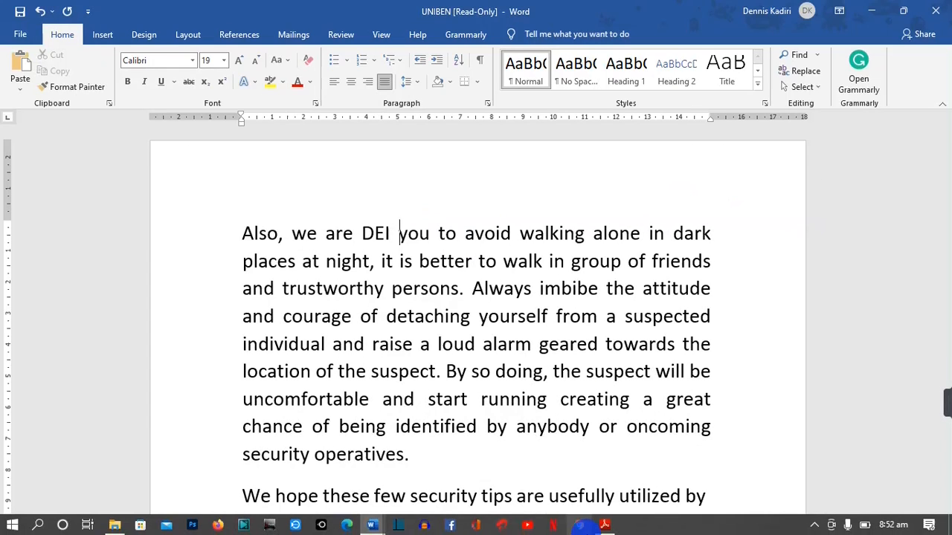
{"action": "key", "text": "BackSpace"}
{"action": "type", "text": "NNIS"}
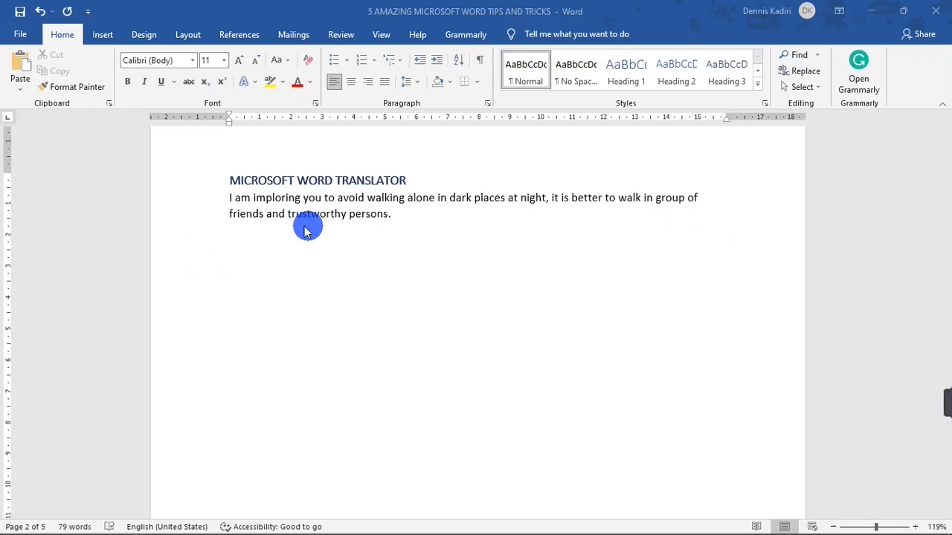
- Open the Translator for the selected paragraph under the MICROSOFT WORD TRANSLATOR heading
{"action": "left_click_drag", "start_coordinate": [229, 197], "coordinate": [423, 215]}
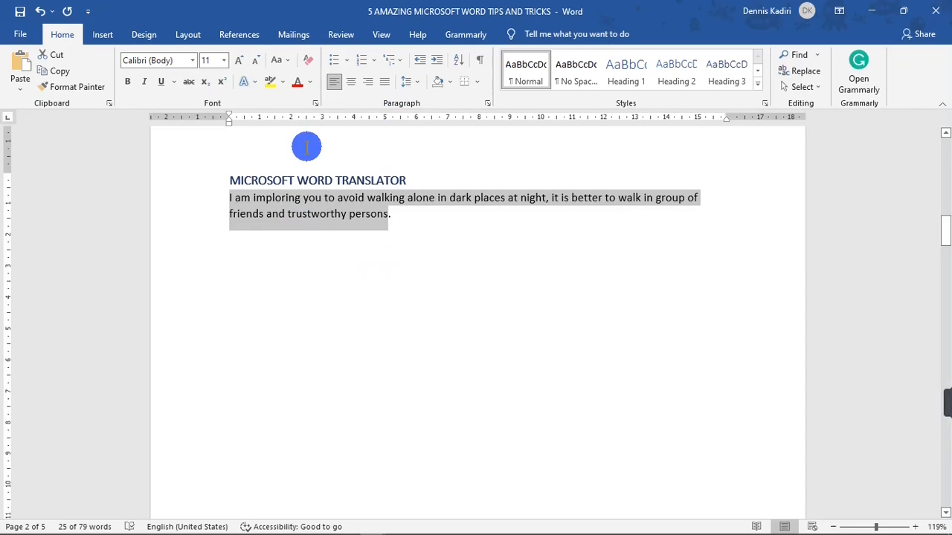
{"action": "left_click", "coordinate": [340, 35]}
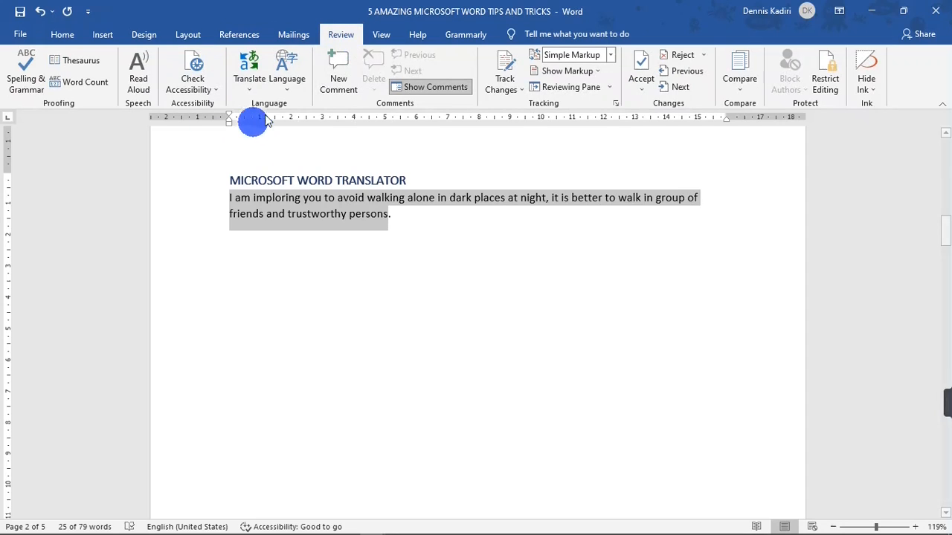
{"action": "left_click", "coordinate": [245, 80]}
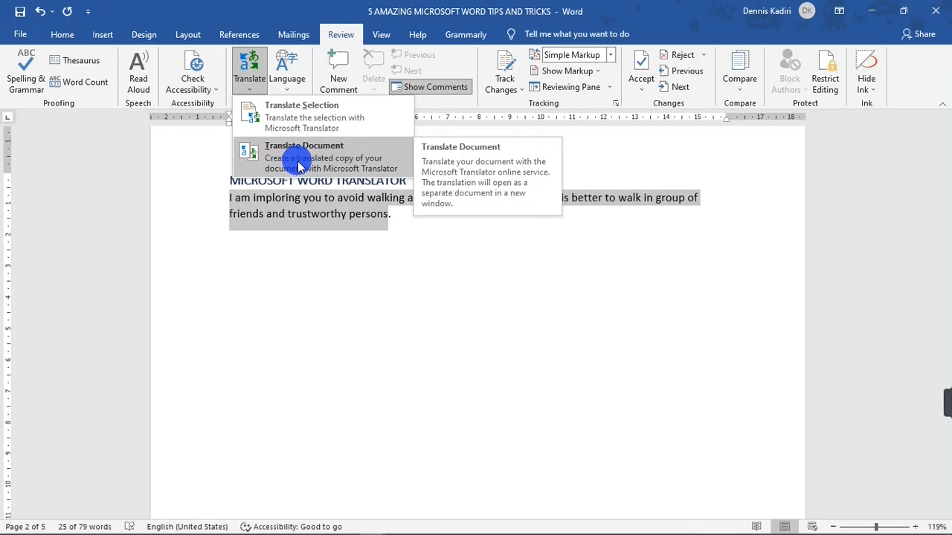
{"action": "left_click", "coordinate": [334, 125]}
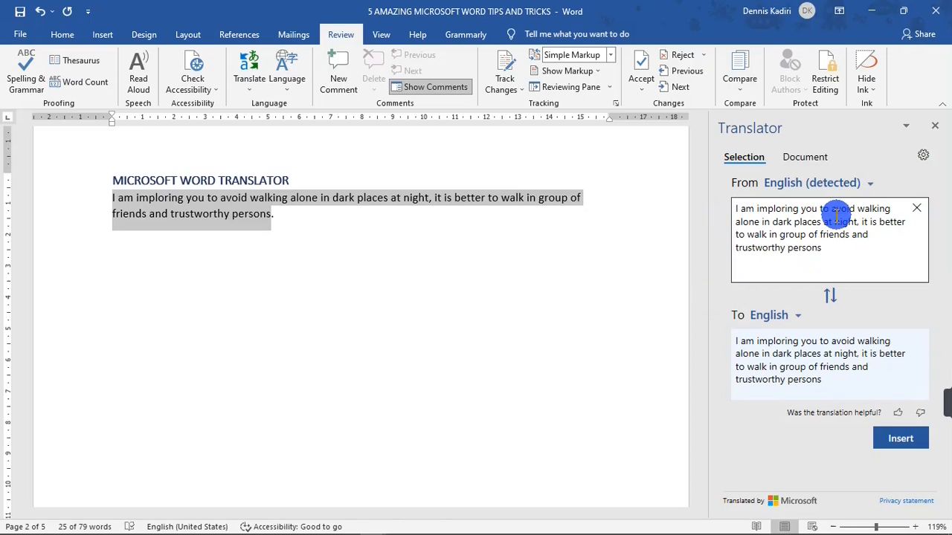
- Set the translation target language to French and insert the translated text in place of the selected paragraph
{"action": "left_click", "coordinate": [788, 317]}
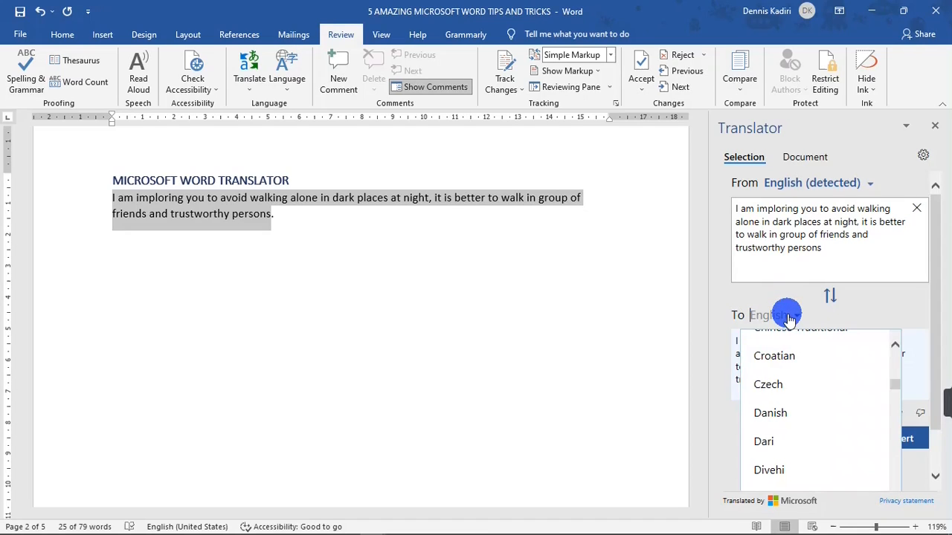
{"action": "left_click_drag", "start_coordinate": [894, 380], "coordinate": [894, 402]}
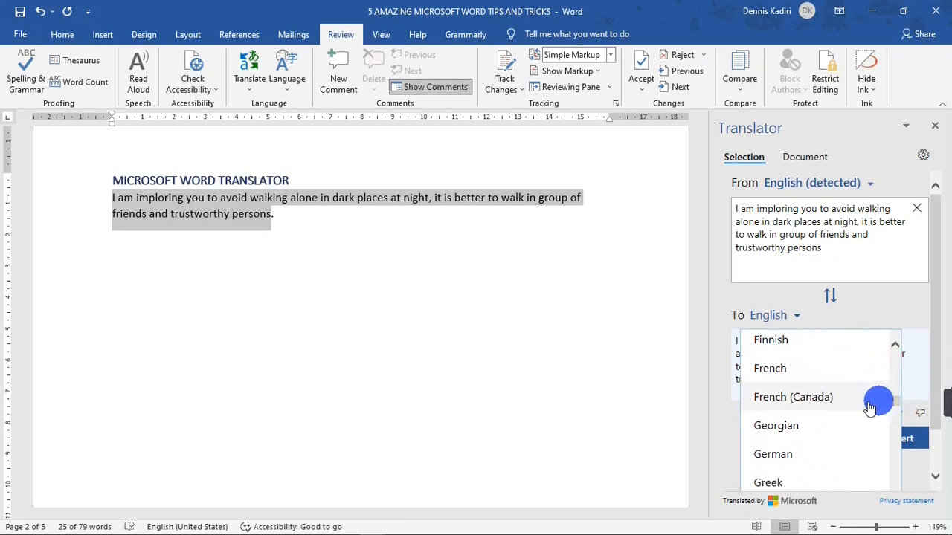
{"action": "left_click", "coordinate": [771, 369]}
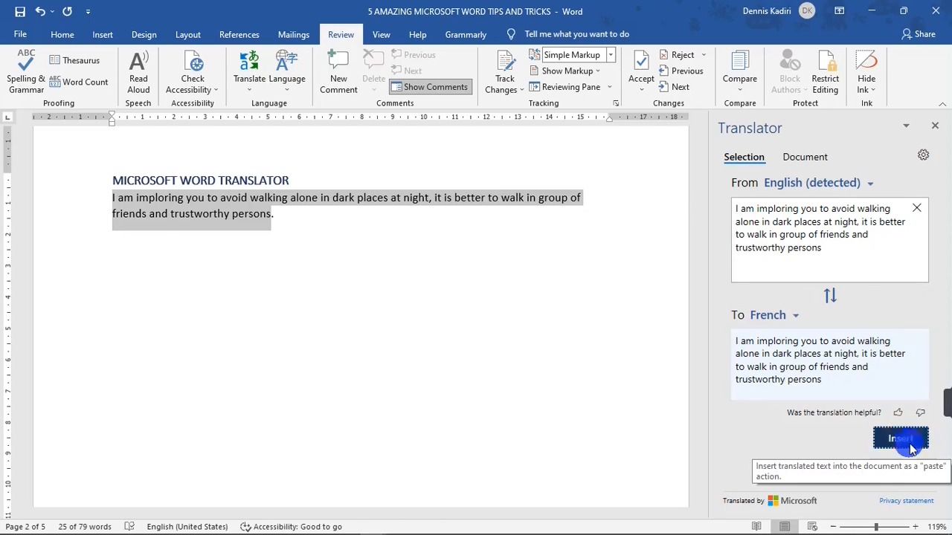
{"action": "left_click", "coordinate": [732, 342]}
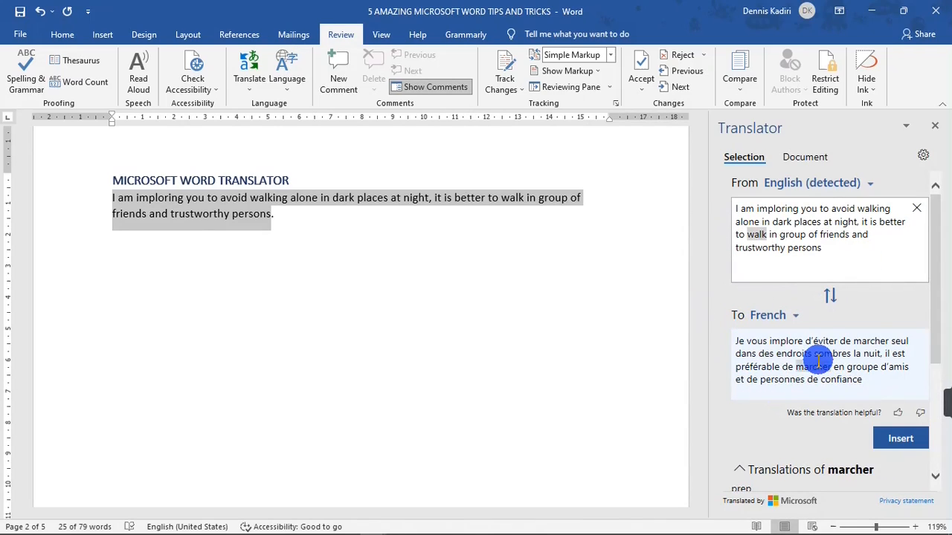
{"action": "left_click", "coordinate": [898, 440]}
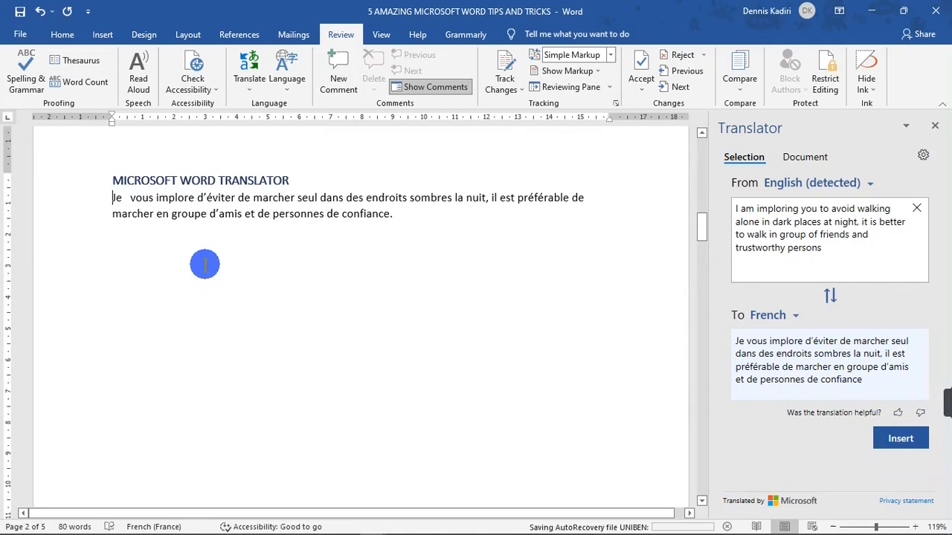
{"action": "left_click", "coordinate": [787, 321]}
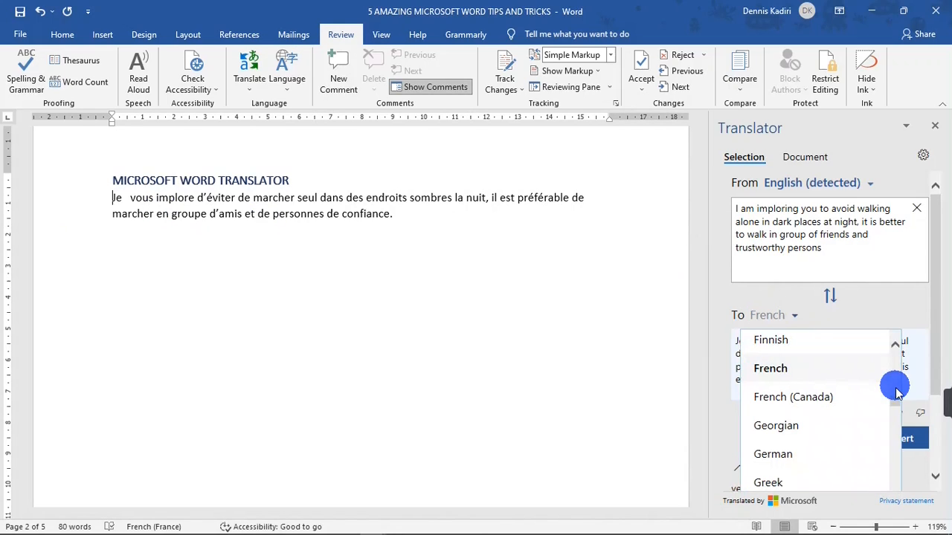
{"action": "left_click_drag", "start_coordinate": [896, 402], "coordinate": [887, 444]}
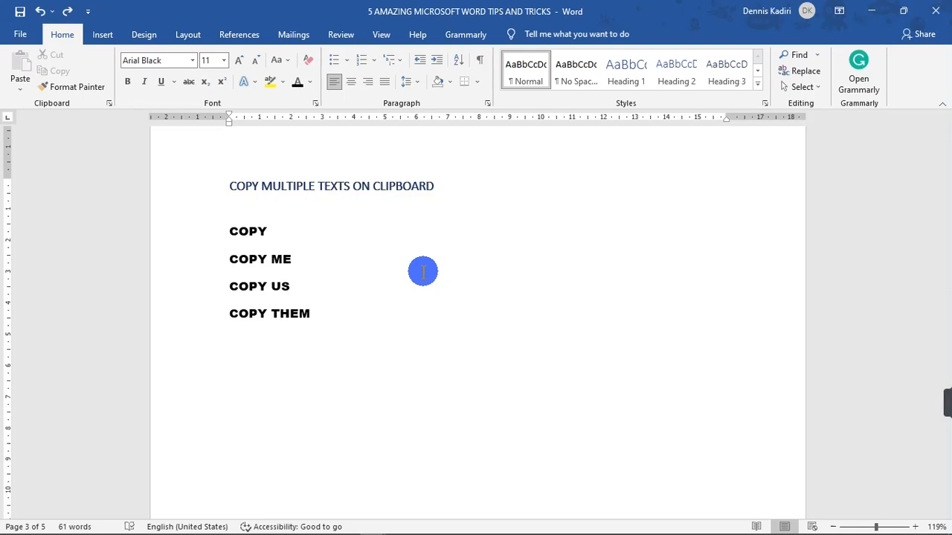
- Copy the lines COPY, COPY ME, COPY US and COPY THEM one after another to collect them on the clipboard
{"action": "left_click", "coordinate": [196, 237]}
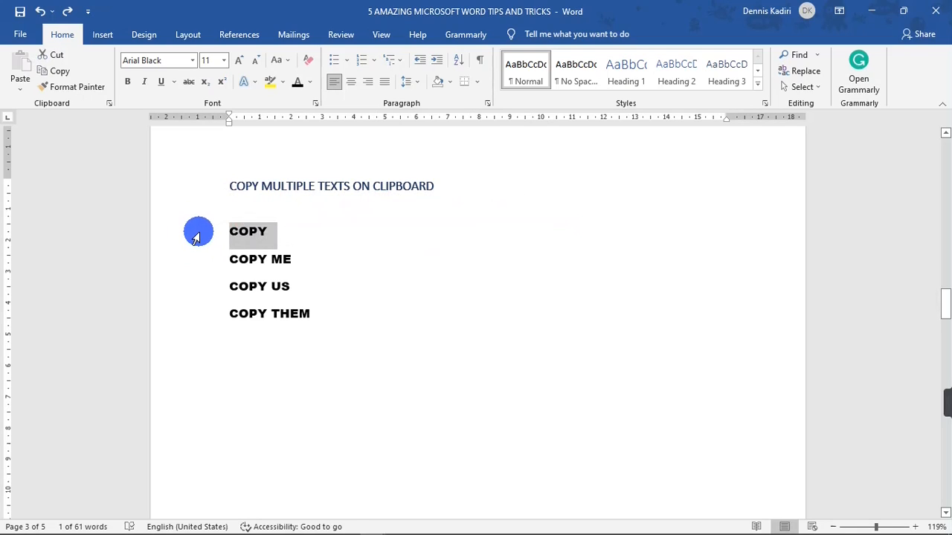
{"action": "key", "text": "ctrl+c"}
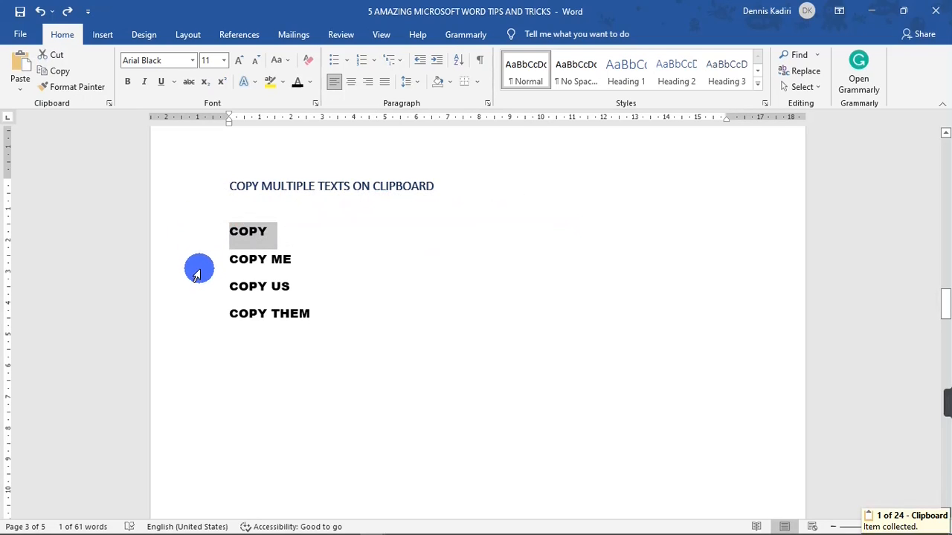
{"action": "left_click", "coordinate": [196, 275]}
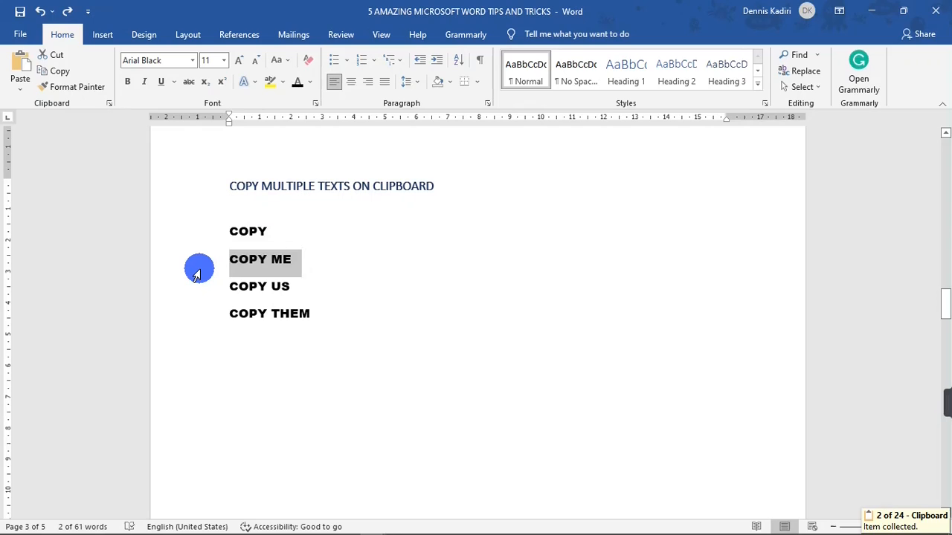
{"action": "key", "text": "ctrl+c"}
{"action": "left_click", "coordinate": [205, 295]}
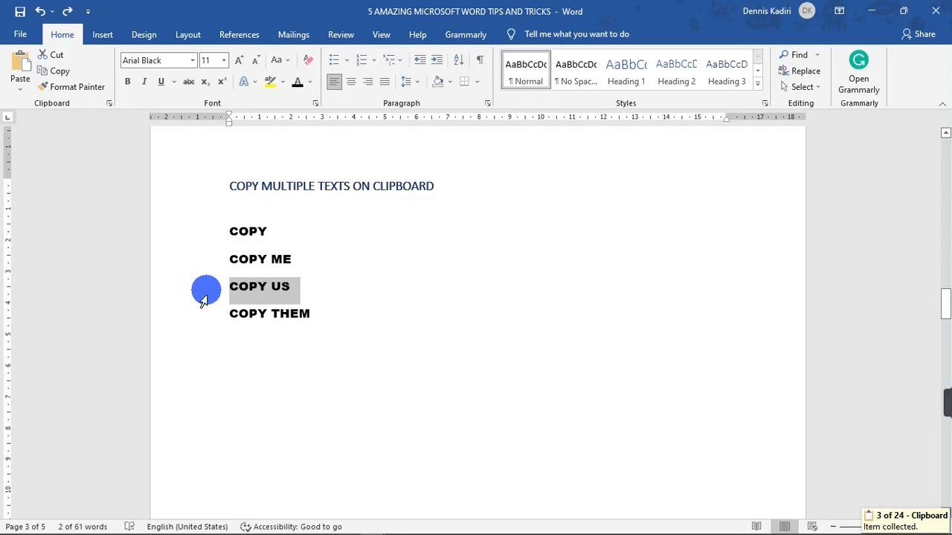
{"action": "key", "text": "ctrl+c"}
{"action": "left_click", "coordinate": [203, 320]}
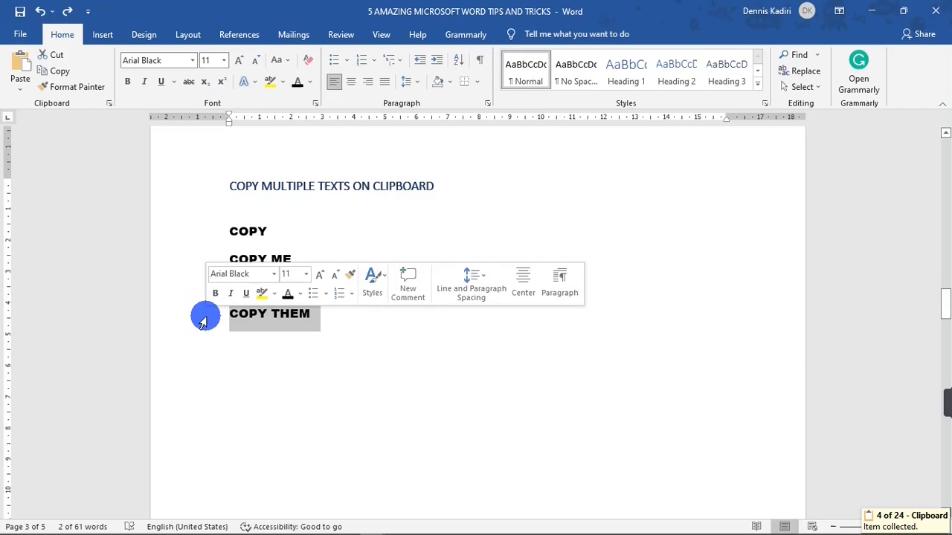
- Add a blank line below the list and paste the collected items COPY THEM, COPY ME and COPY US individually from the clipboard
{"action": "key", "text": "Down"}
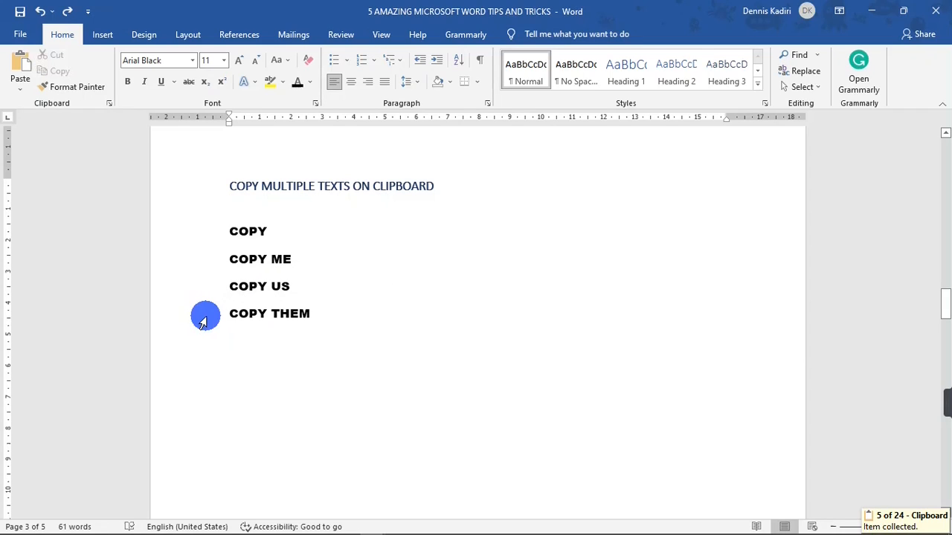
{"action": "key", "text": "Return"}
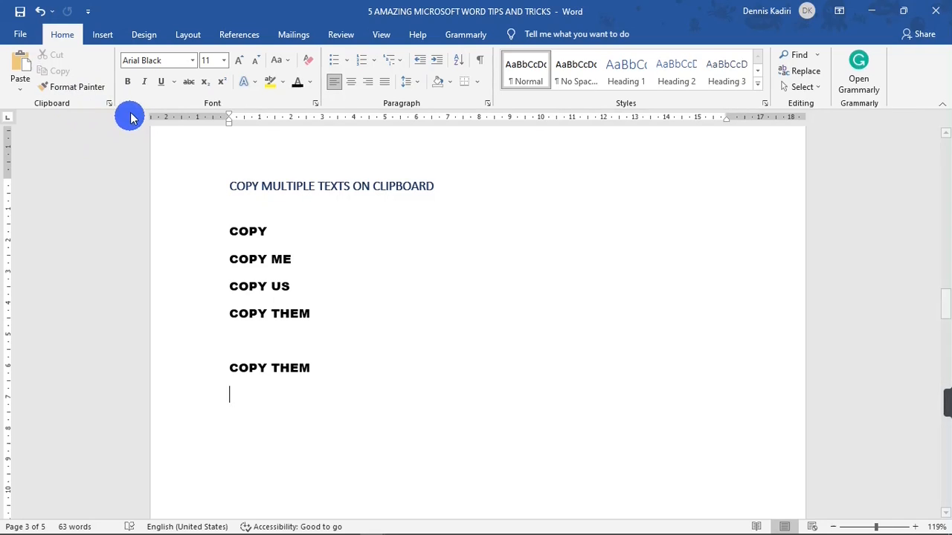
{"action": "left_click", "coordinate": [108, 103]}
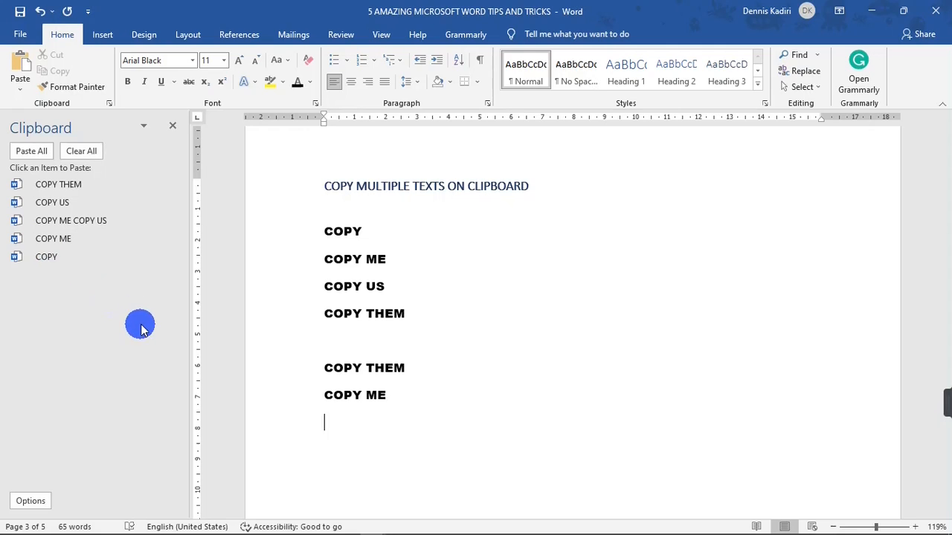
{"action": "left_click", "coordinate": [71, 204]}
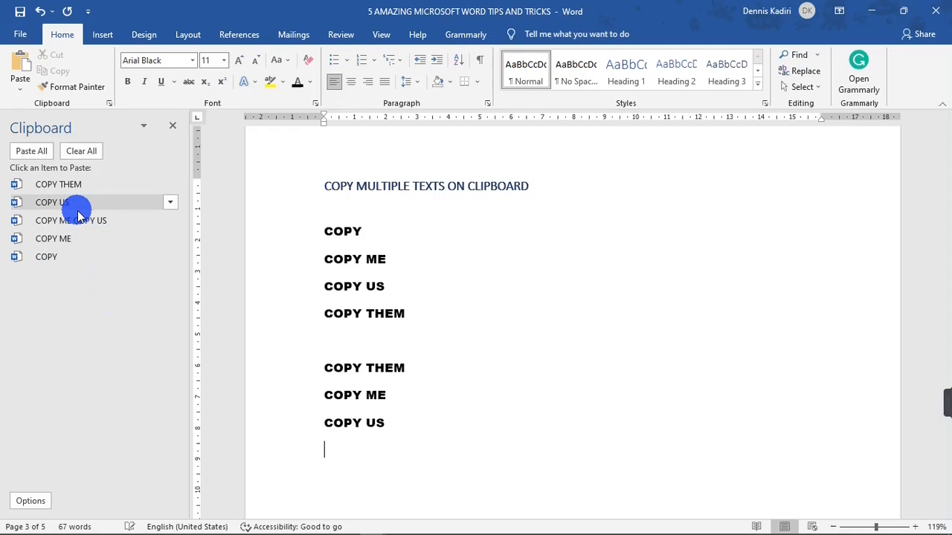
{"action": "left_click", "coordinate": [109, 188]}
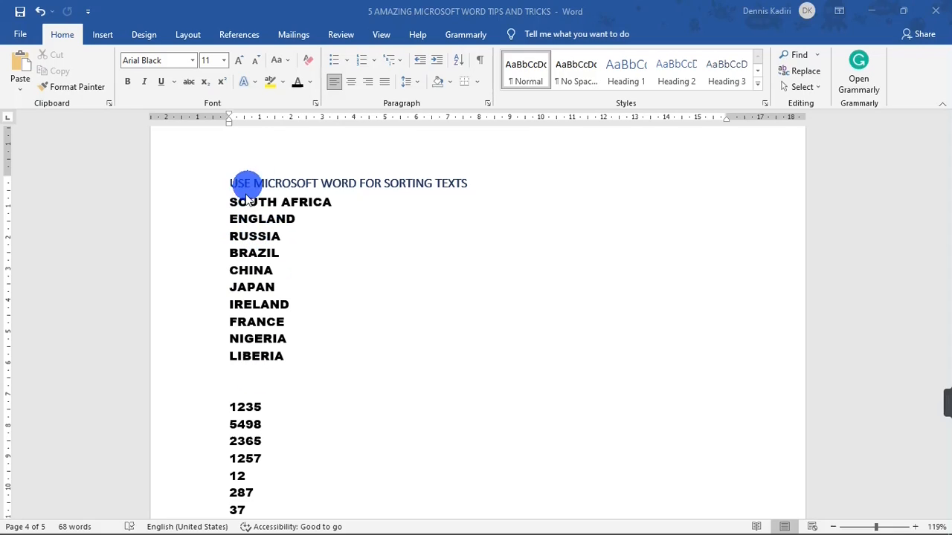
- Sort the country list from SOUTH AFRICA to LIBERIA by paragraphs as text in ascending order
{"action": "left_click_drag", "start_coordinate": [223, 201], "coordinate": [249, 308]}
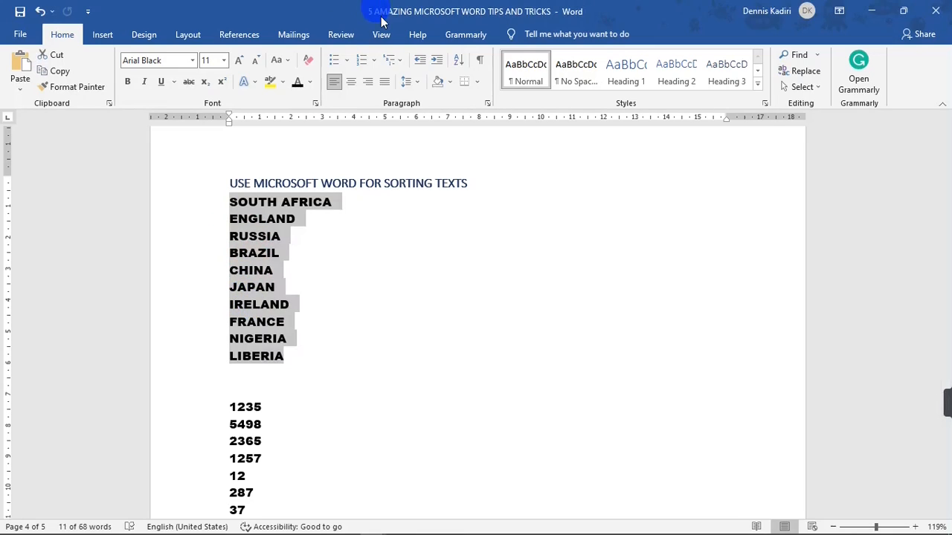
{"action": "left_click", "coordinate": [459, 63]}
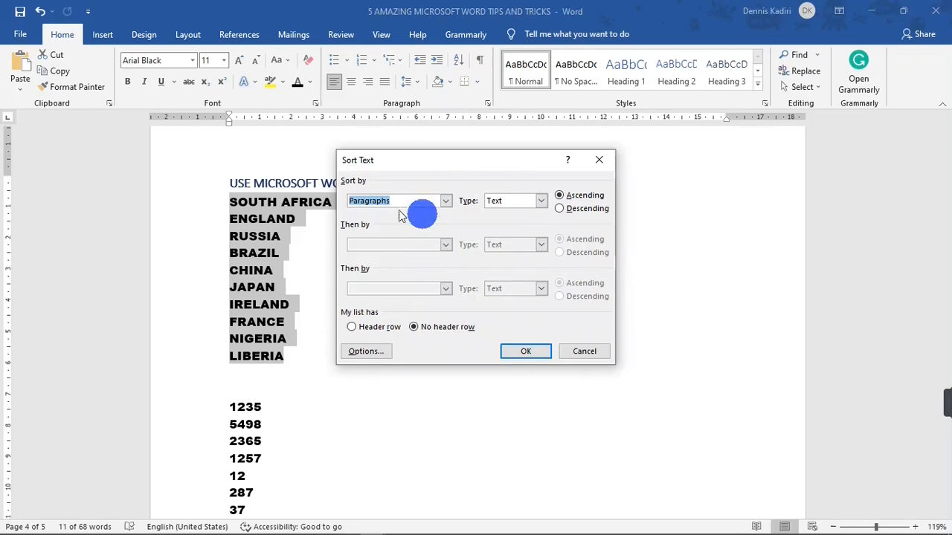
{"action": "left_click", "coordinate": [559, 197]}
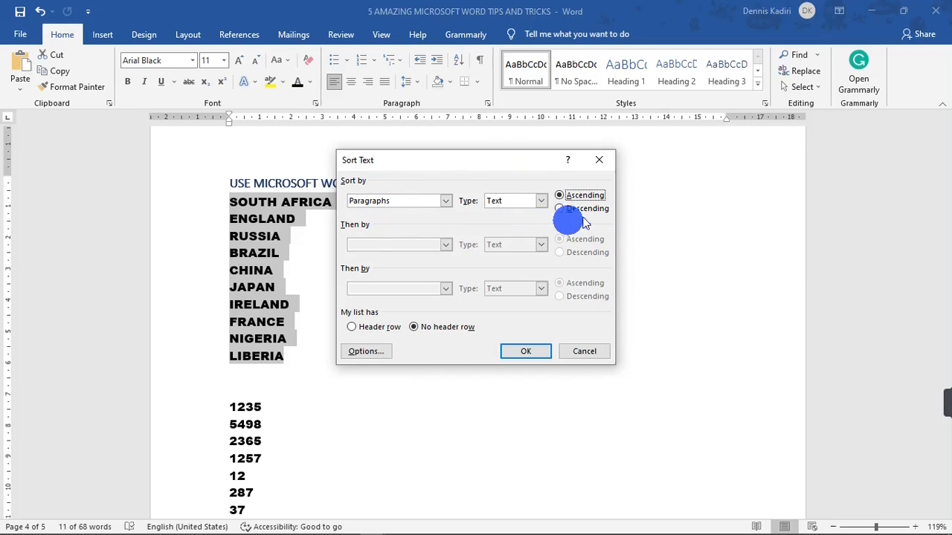
{"action": "left_click", "coordinate": [528, 351]}
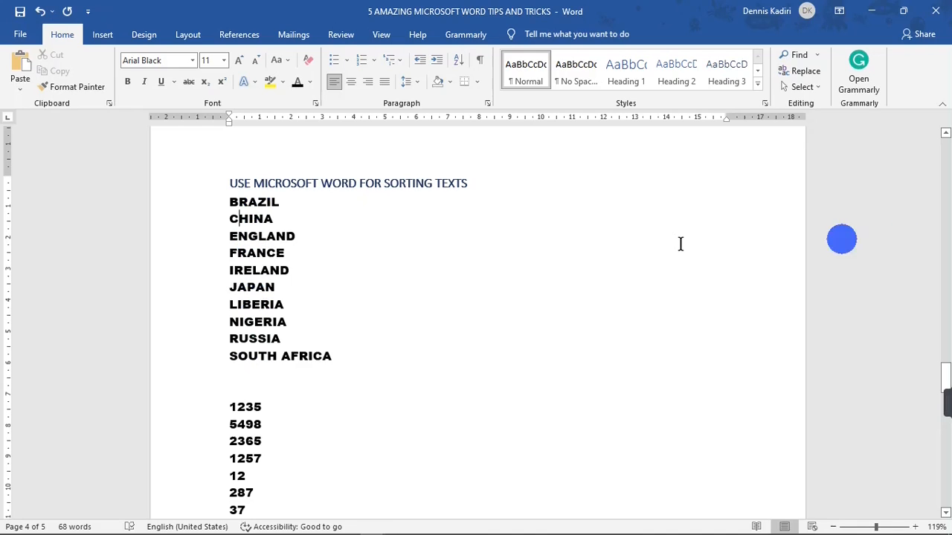
{"action": "scroll", "coordinate": [312, 275], "scroll_direction": "down", "scroll_amount": 3}
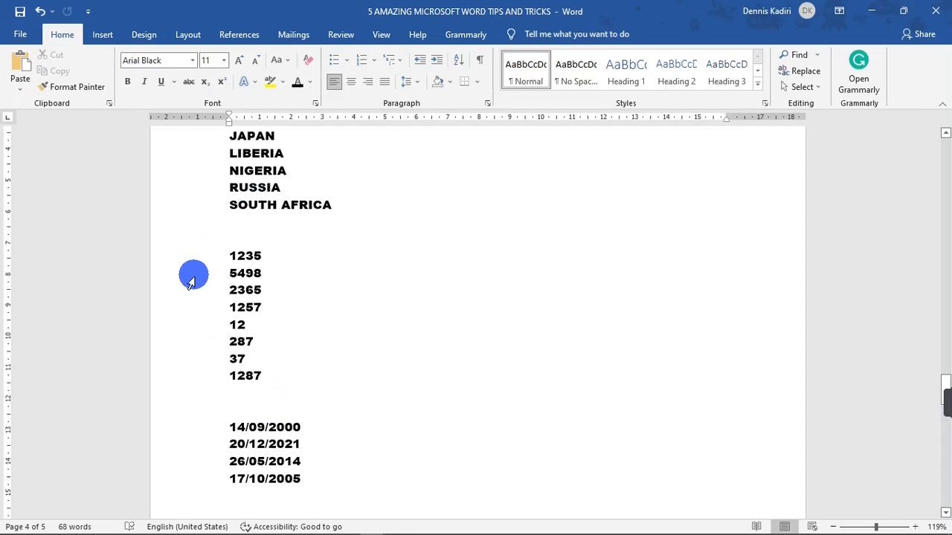
- Sort the number list from 1235 to 1287 by paragraphs as numbers in ascending order
{"action": "left_click_drag", "start_coordinate": [221, 252], "coordinate": [259, 375]}
{"action": "left_click", "coordinate": [459, 61]}
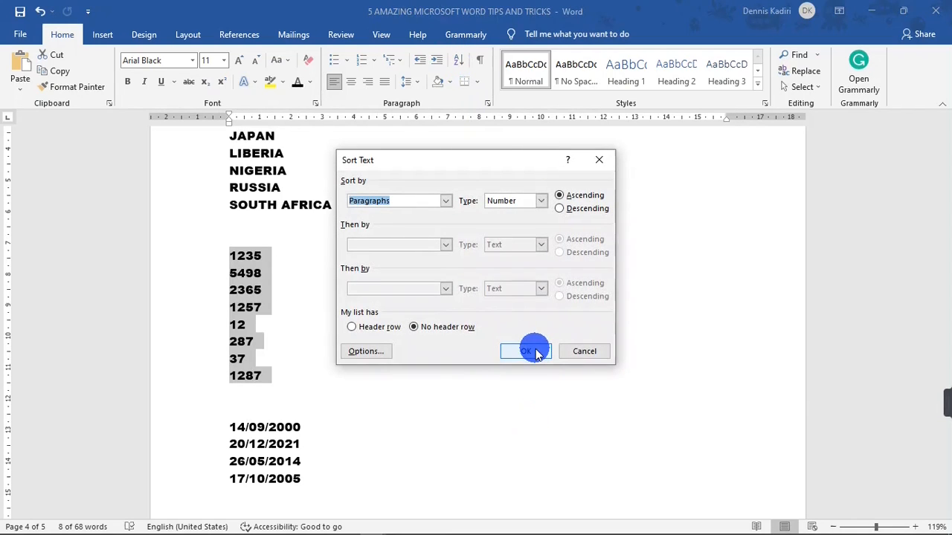
{"action": "left_click", "coordinate": [536, 352]}
{"action": "left_click", "coordinate": [256, 256]}
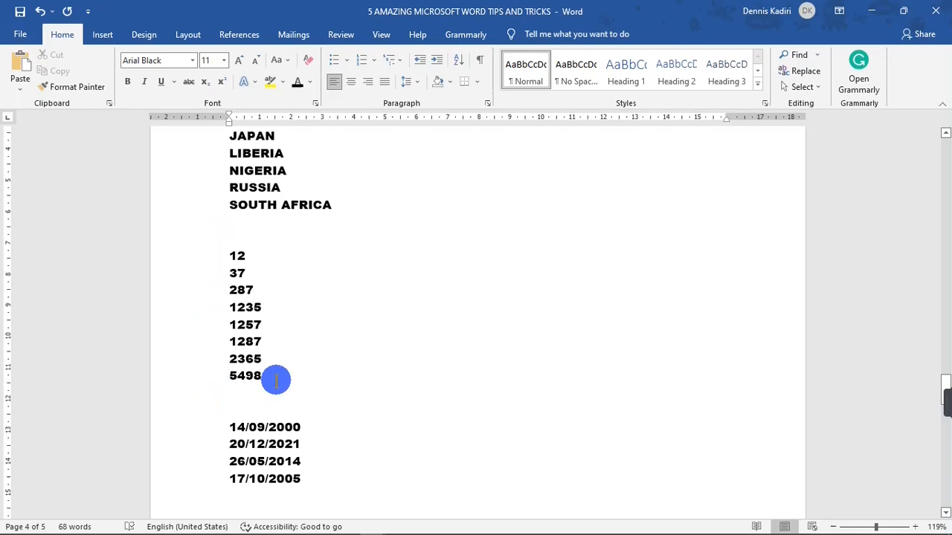
- Sort the date list from 14/09/2000 to 17/10/2005 by paragraphs as dates in ascending order
{"action": "left_click", "coordinate": [228, 427]}
{"action": "left_click_drag", "start_coordinate": [228, 427], "coordinate": [303, 476]}
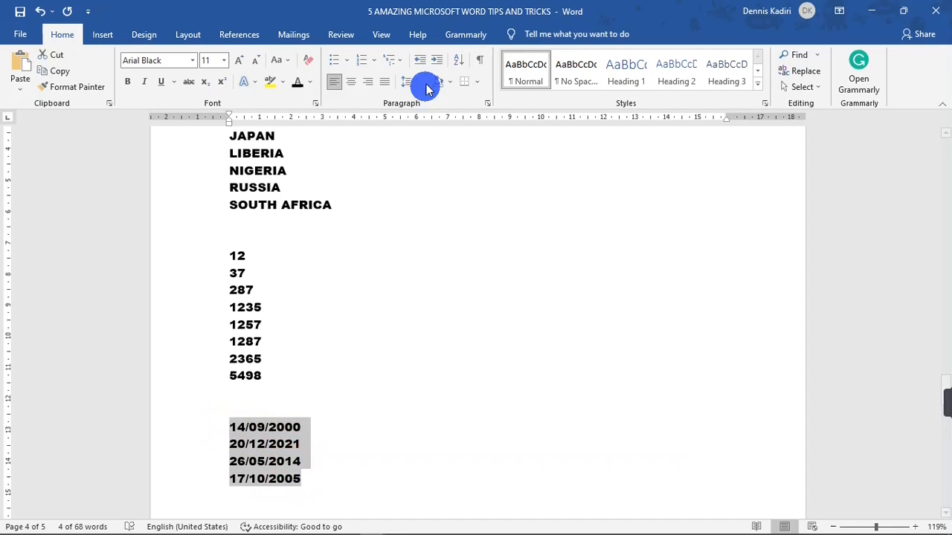
{"action": "left_click", "coordinate": [455, 64]}
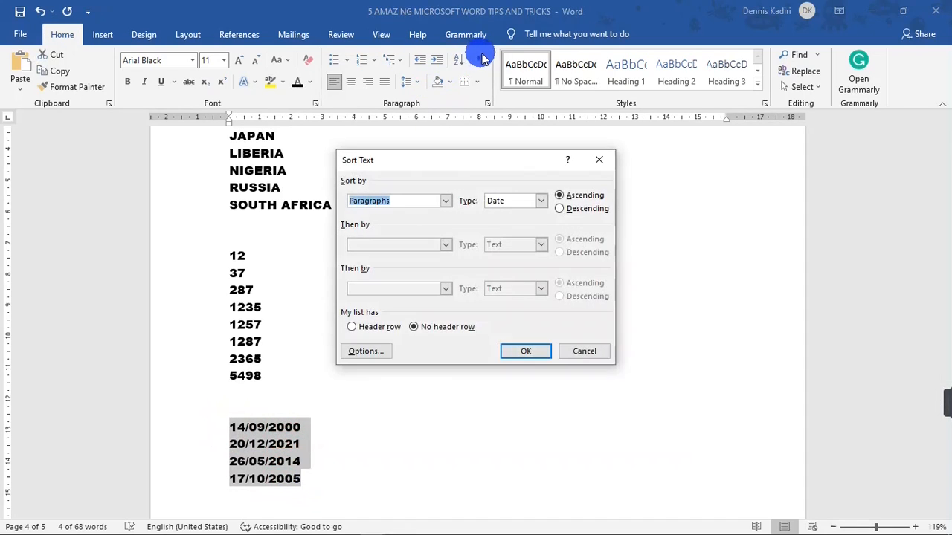
{"action": "left_click", "coordinate": [512, 351]}
{"action": "left_click", "coordinate": [256, 444]}
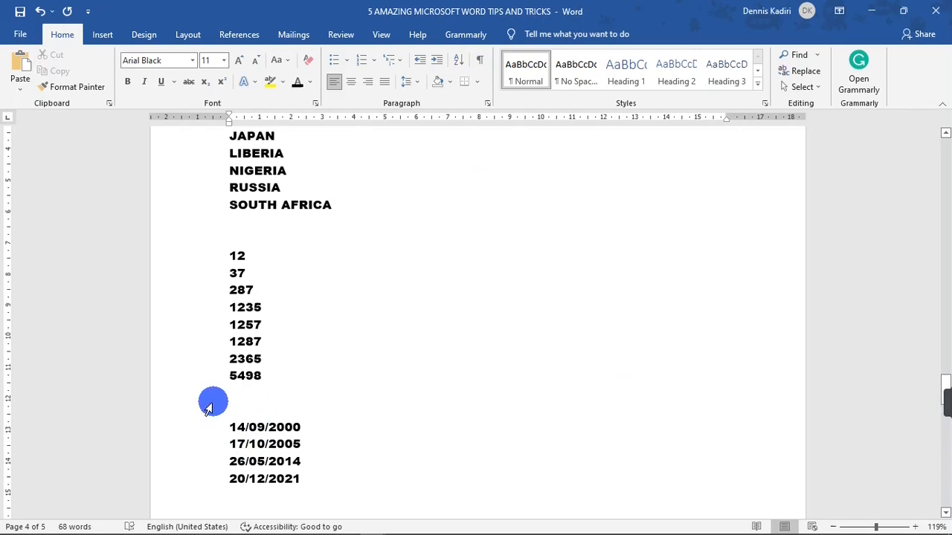
- Insert an Automatic Table 1 table of contents below the title USING MICROSOFT WORD TO CREATE TABLE OF CONTENT on the first page
{"action": "key", "text": "ctrl+Home"}
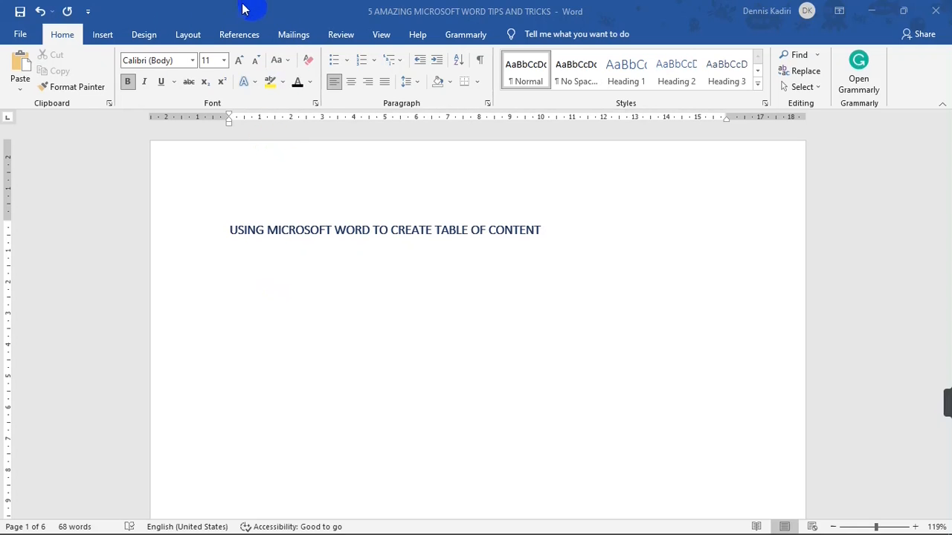
{"action": "left_click", "coordinate": [228, 36]}
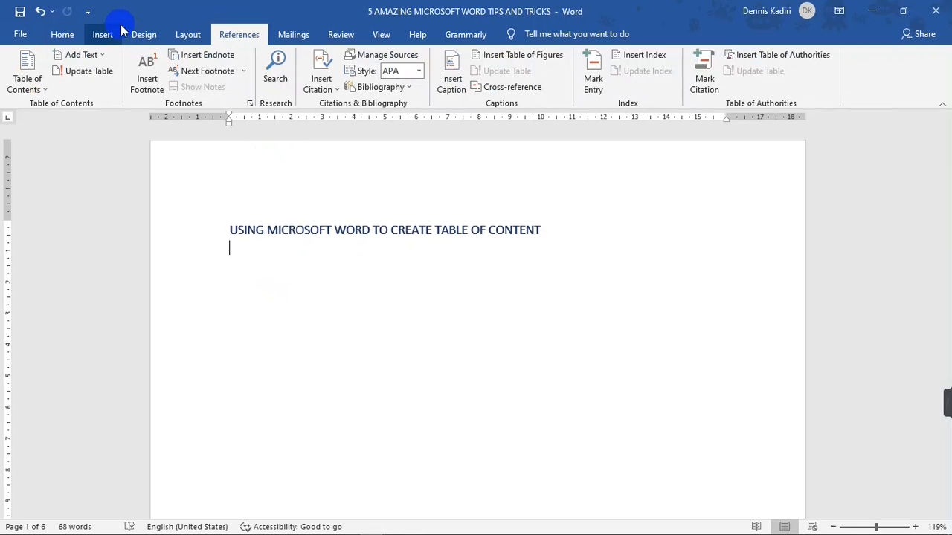
{"action": "left_click", "coordinate": [28, 80]}
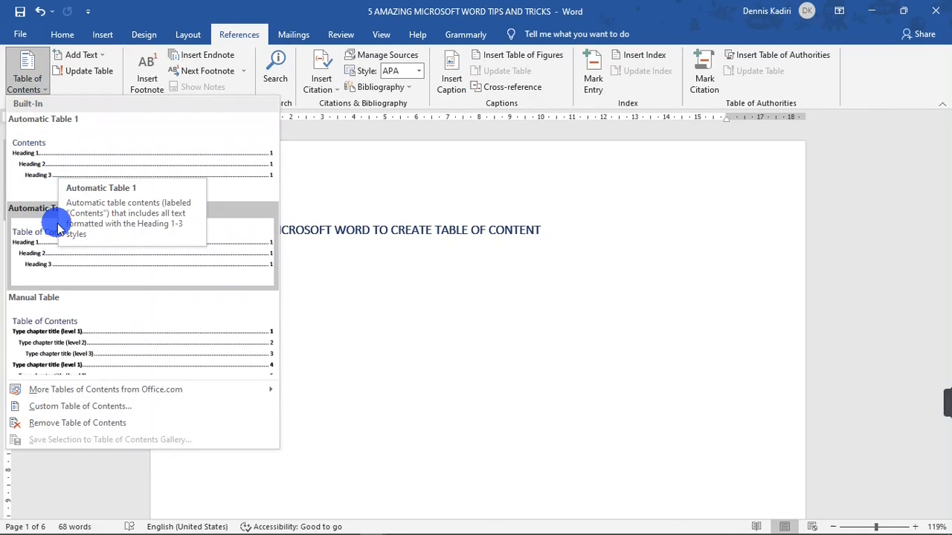
{"action": "left_click", "coordinate": [111, 178]}
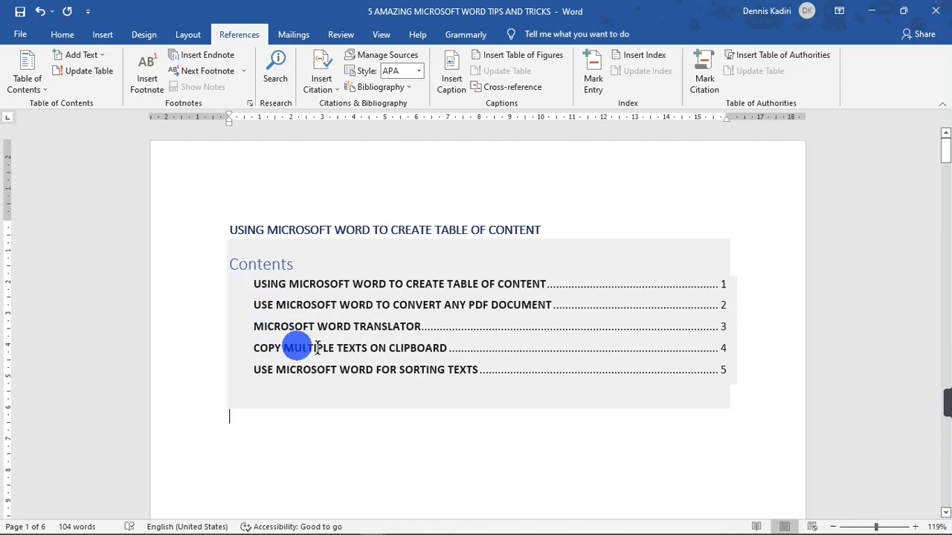
- Expand the full gallery of paragraph styles to view the available heading styles
{"action": "left_click", "coordinate": [382, 145]}
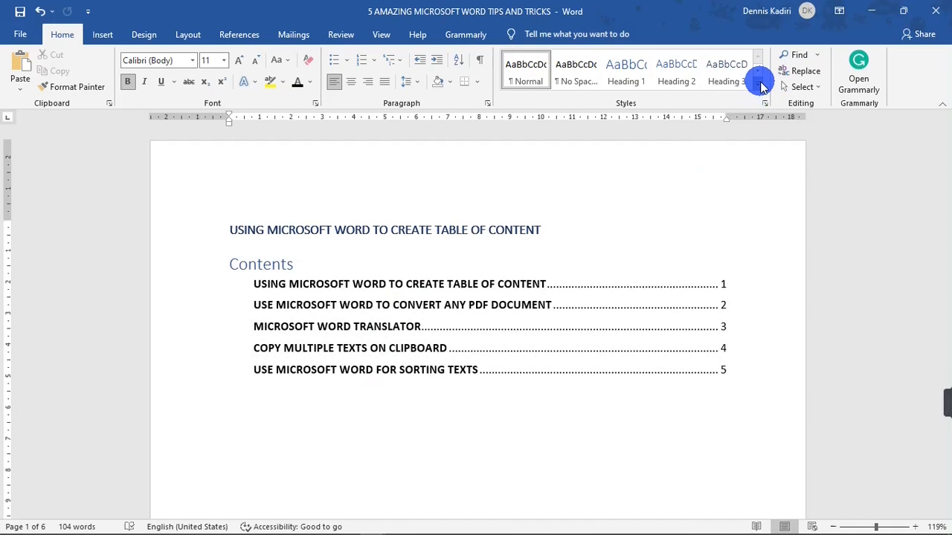
{"action": "left_click", "coordinate": [760, 87]}
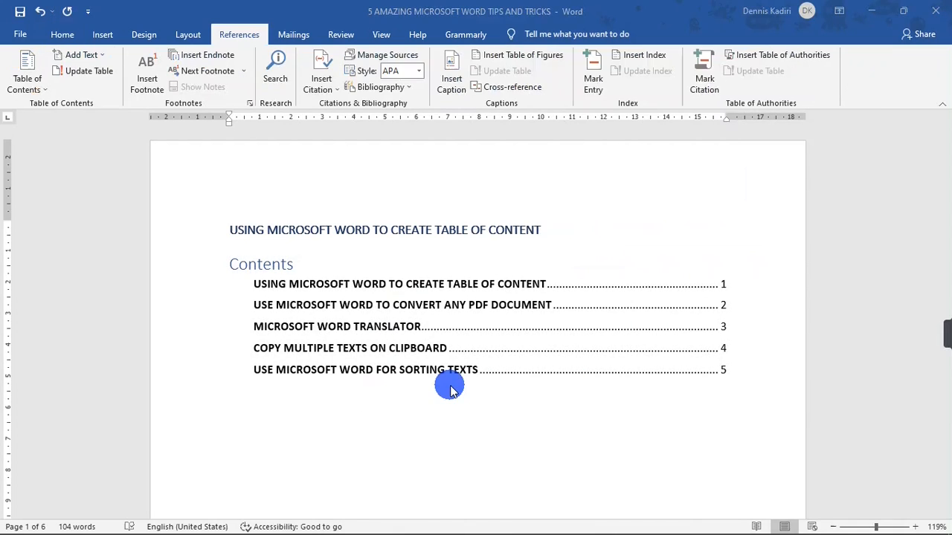